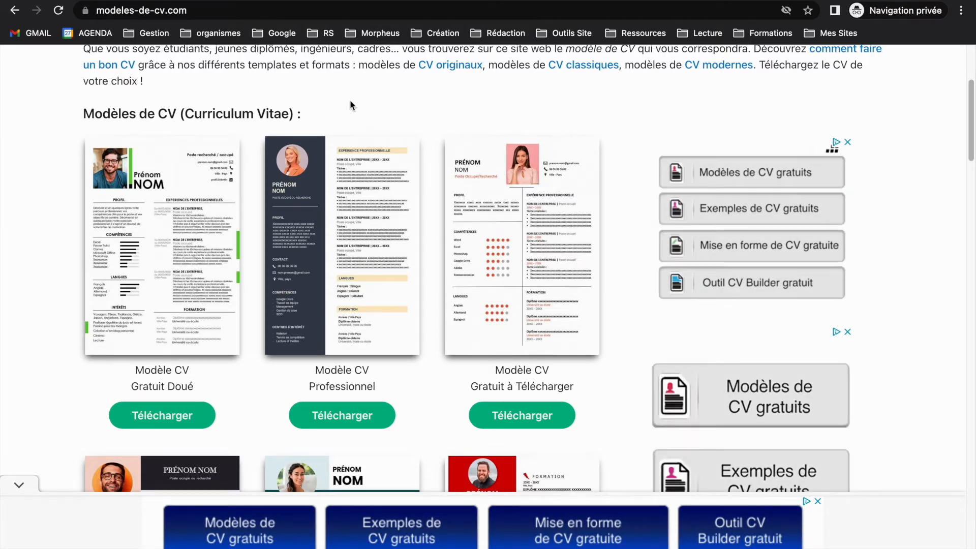
Step: Download the recent Word version of the Modèle CV Type Chronologique template from modeles-de-cv.com
left_click_drag(971, 150, 948, 297)
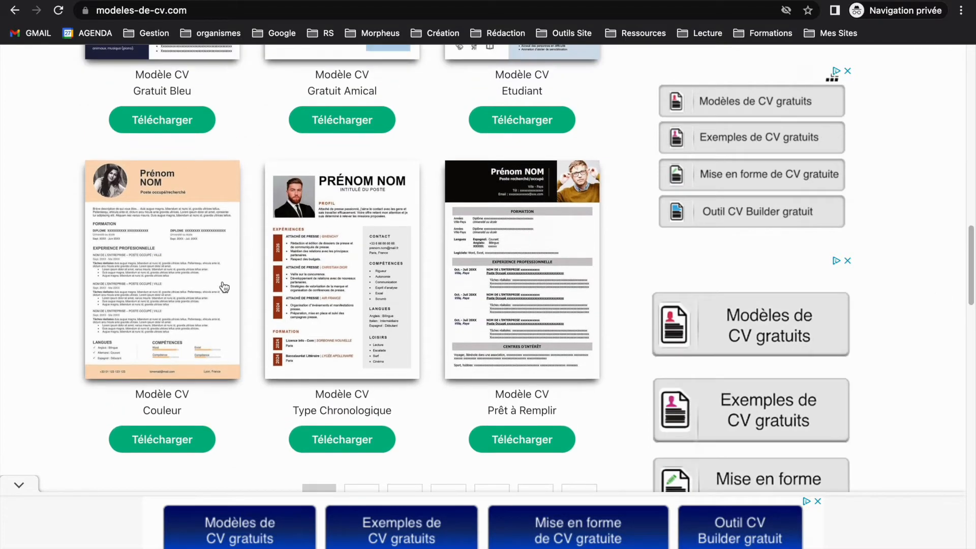
left_click(342, 267)
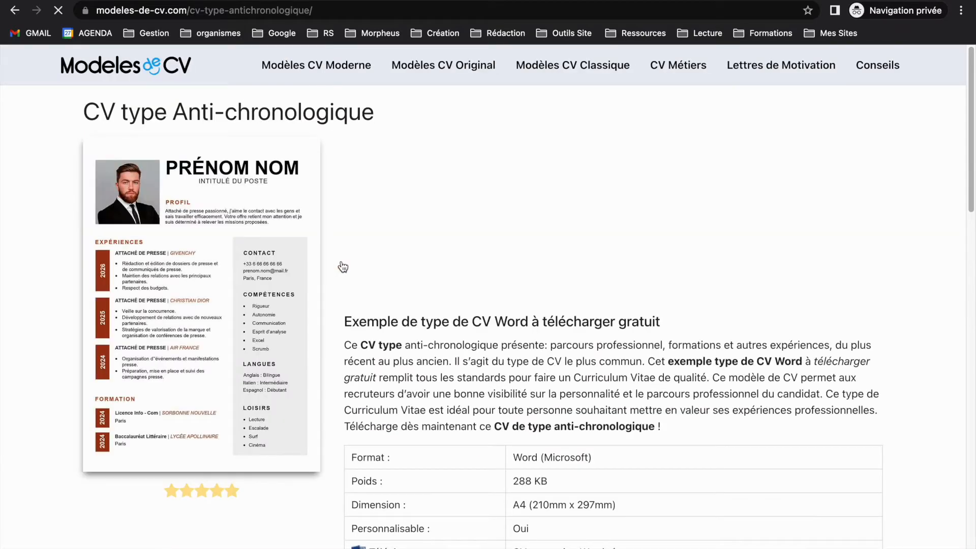
scroll(970, 167, "down", 3)
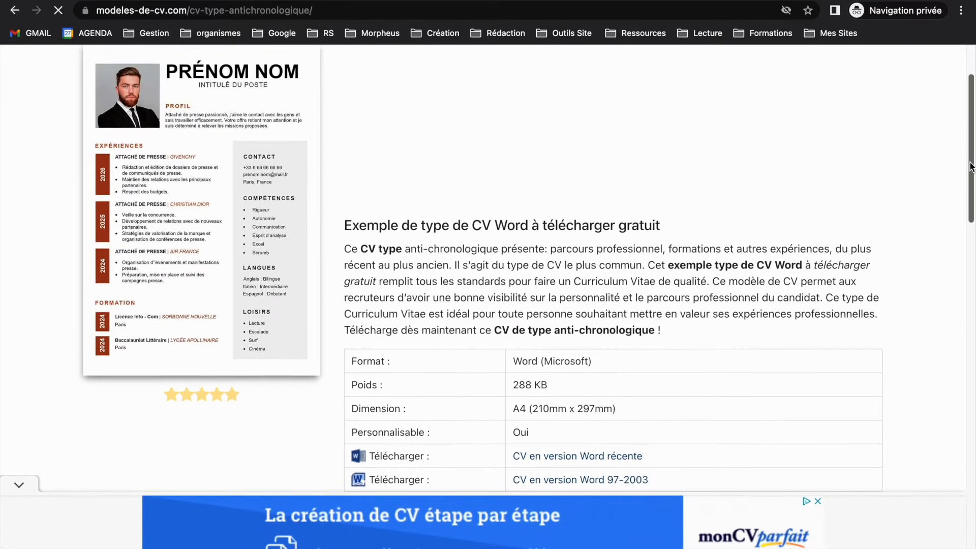
scroll(971, 166, "down", 2)
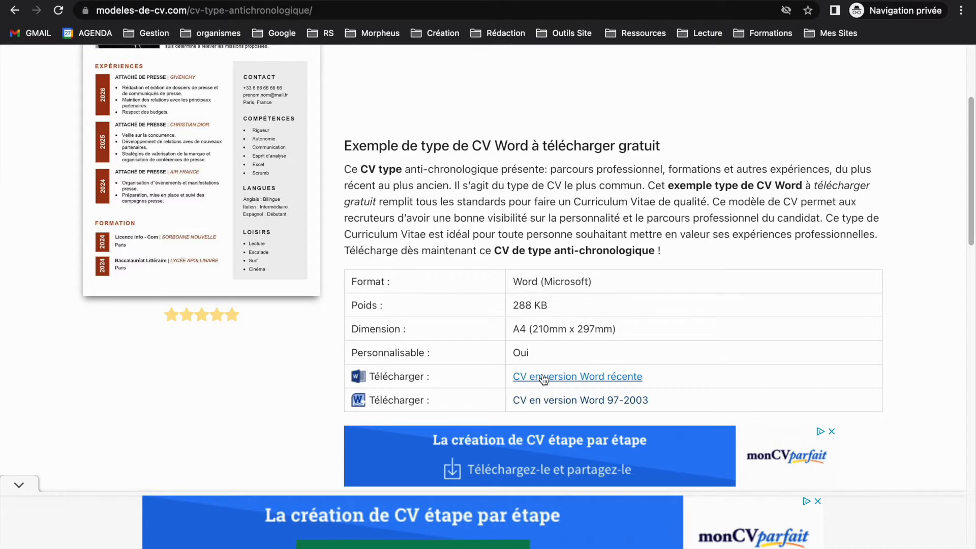
left_click(544, 376)
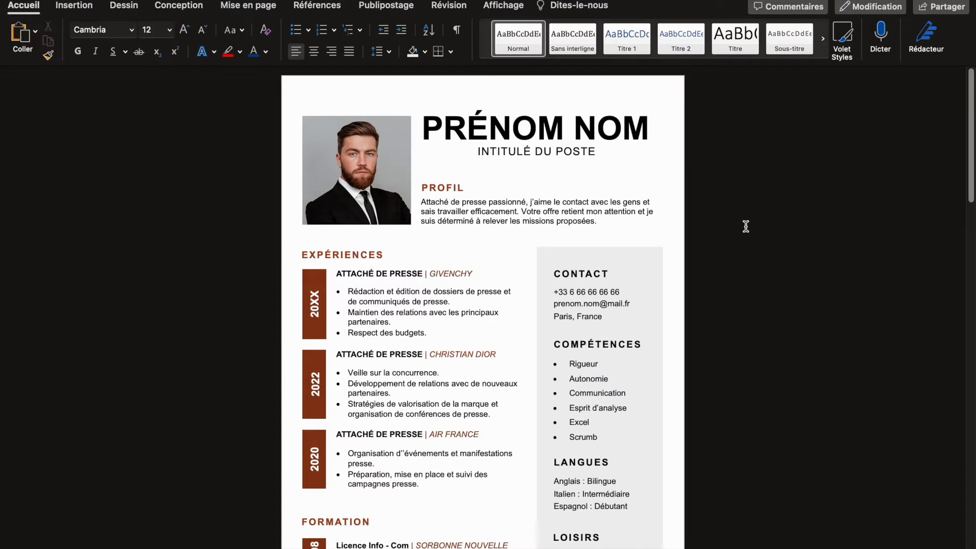
Step: Switch to Word and replace the PRÉNOM NOM heading of the CV with the candidate's first name
double_click(496, 131)
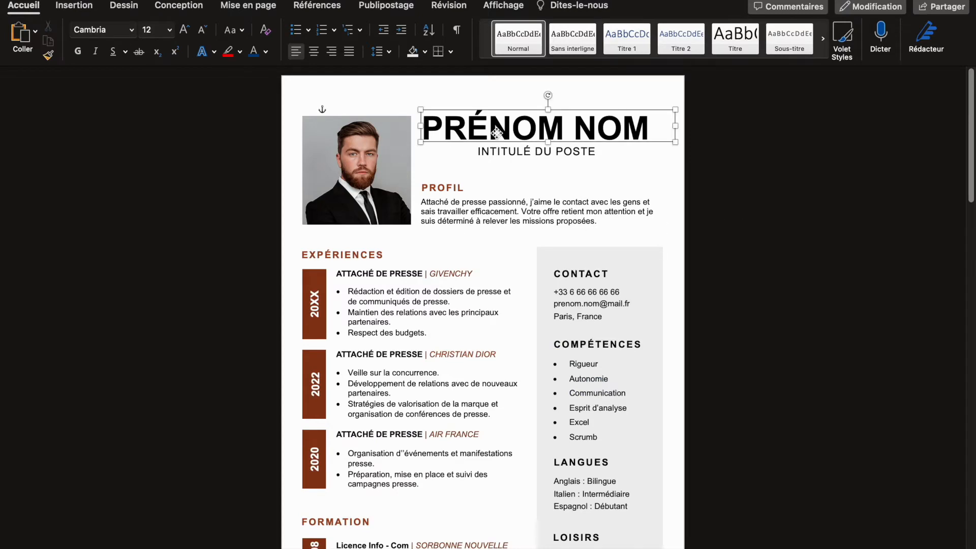
triple_click(398, 126)
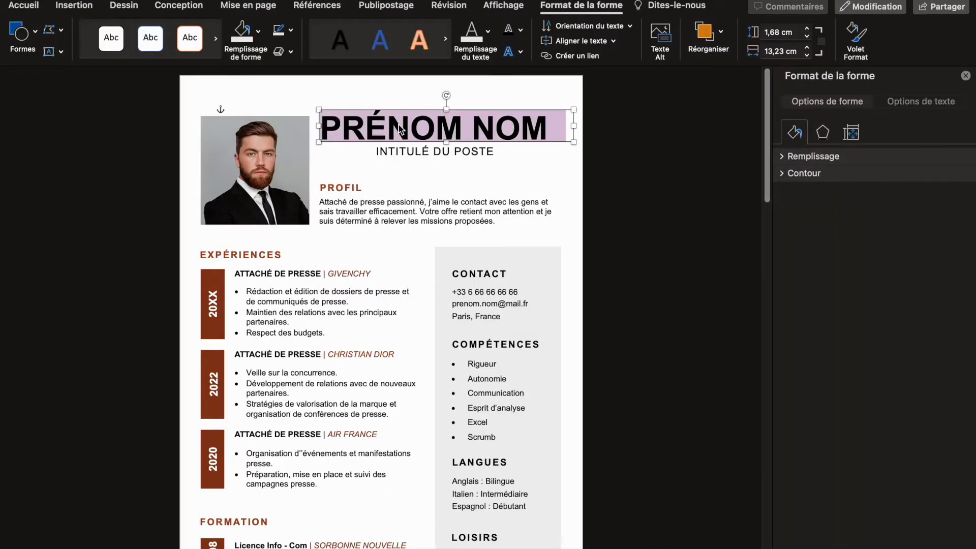
type("Sacha Morp")
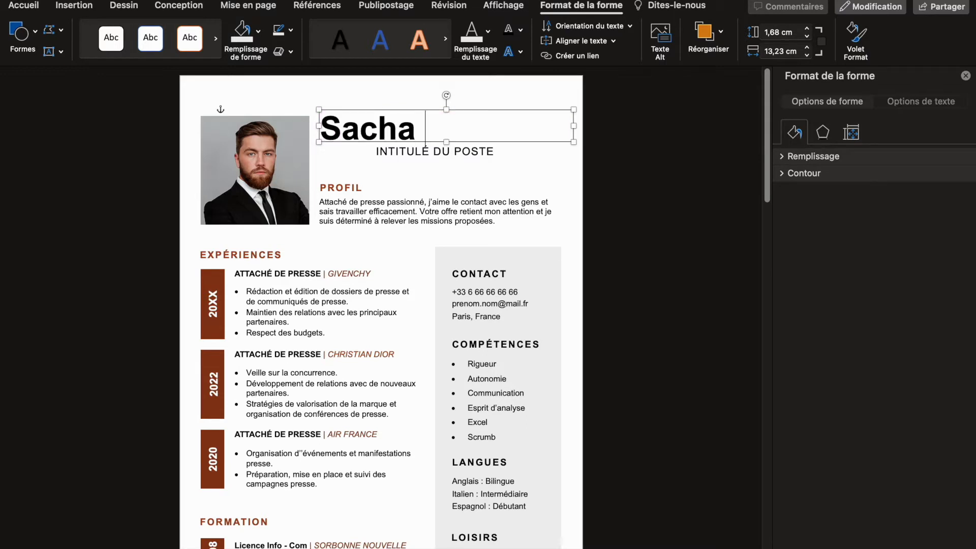
key("BackSpace")
key("BackSpace")
key("BackSpace")
key("BackSpace")
key("BackSpace")
Step: Select the name heading and reduce its font size by one increment
triple_click(370, 130)
left_click(24, 6)
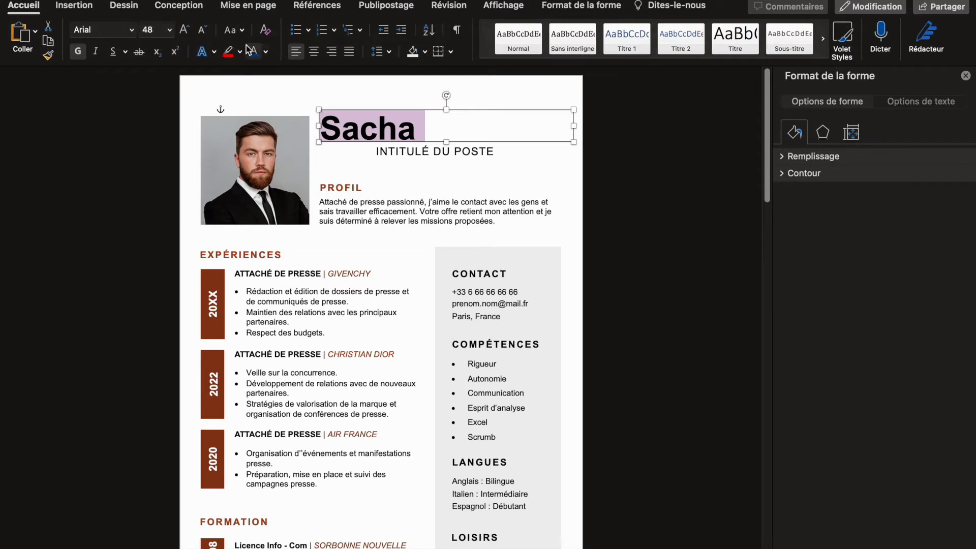
left_click(232, 31)
left_click(235, 30)
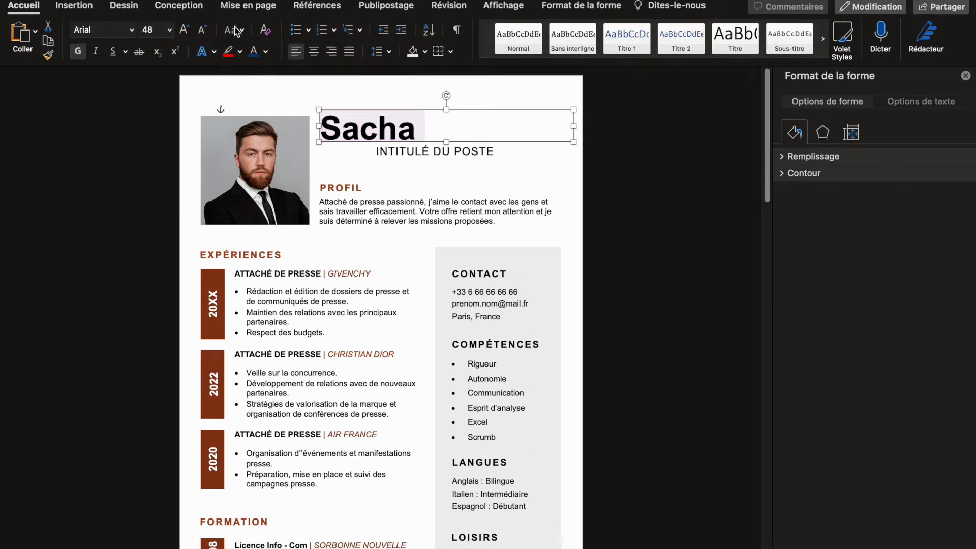
left_click(202, 29)
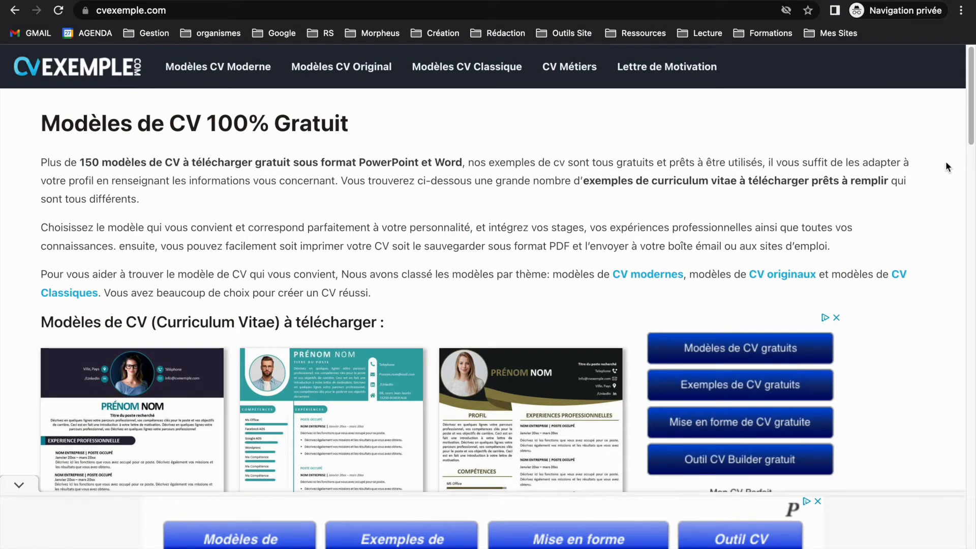
Step: Open the Modèle CV Design gratuit page on cvexemple.com, check its download format, and return to the template list
left_click_drag(971, 95, 960, 248)
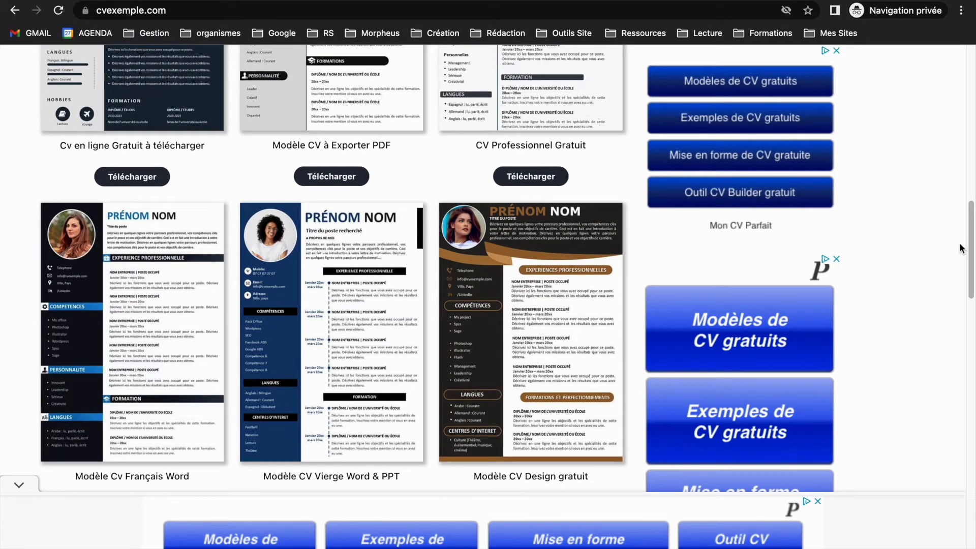
left_click(536, 305)
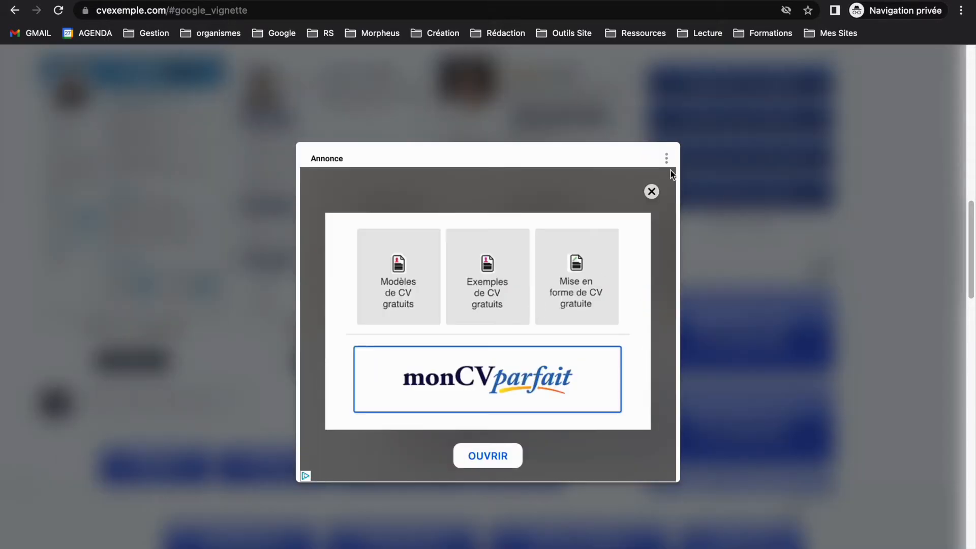
left_click(650, 191)
left_click_drag(969, 111, 970, 247)
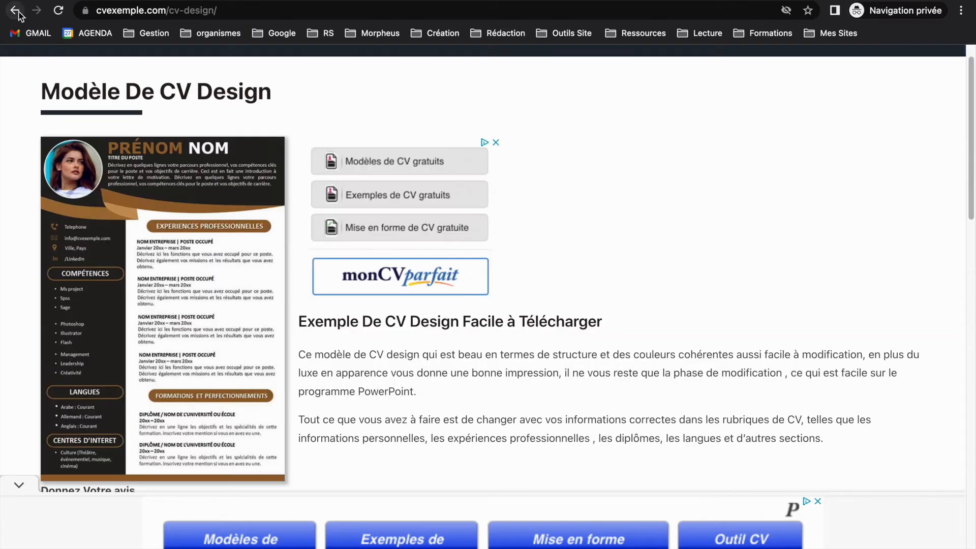
left_click(17, 11)
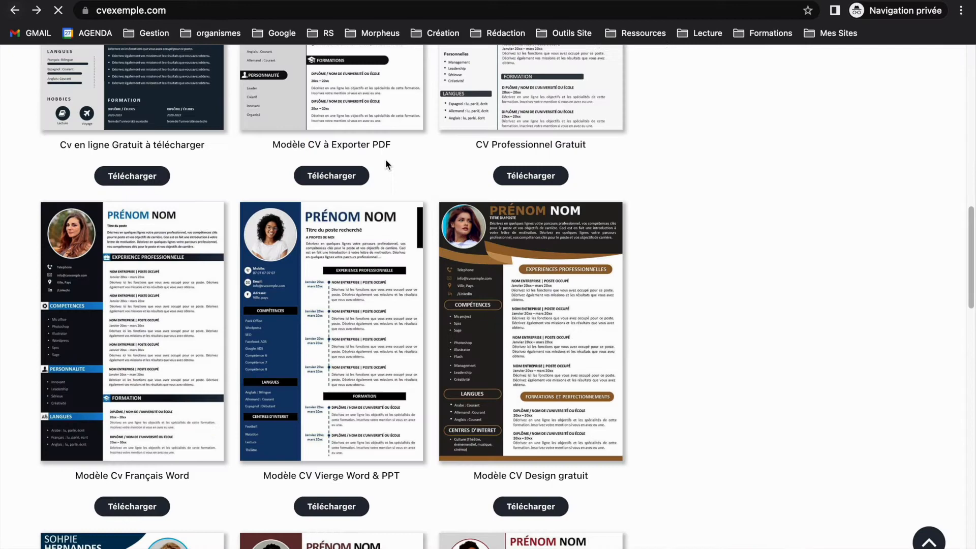
Step: Download the Word version of the Modèle CV Vierge Word & PPT template
left_click(319, 291)
left_click_drag(971, 190, 972, 346)
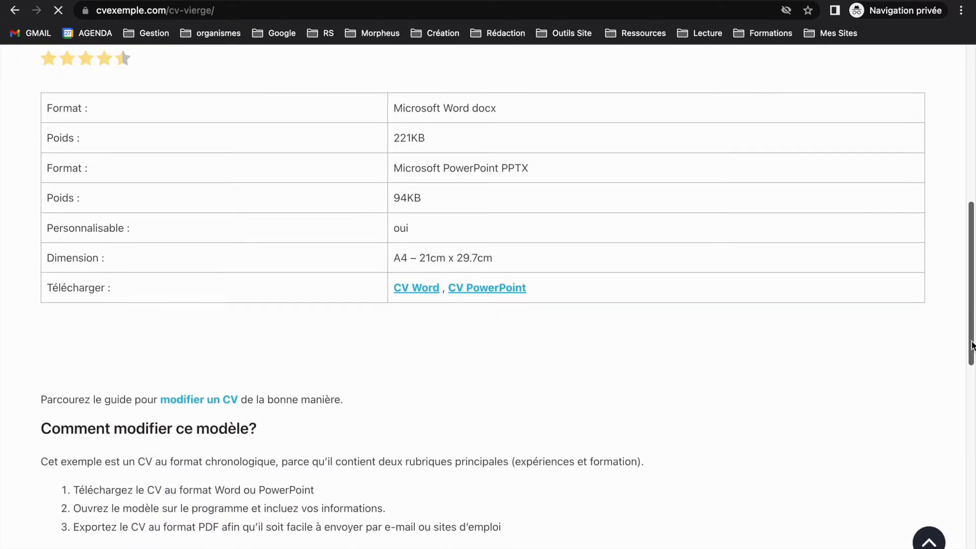
left_click(416, 287)
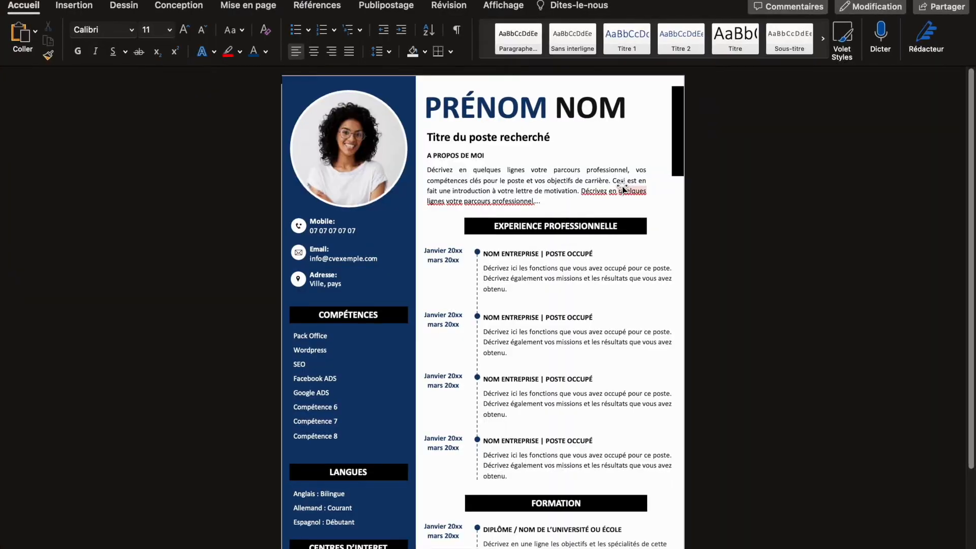
Step: Replace the mobile number in the blue CV's contact block with the sample text "dekdke" in Word
scroll(962, 229, "down", 3)
scroll(952, 306, "up", 4)
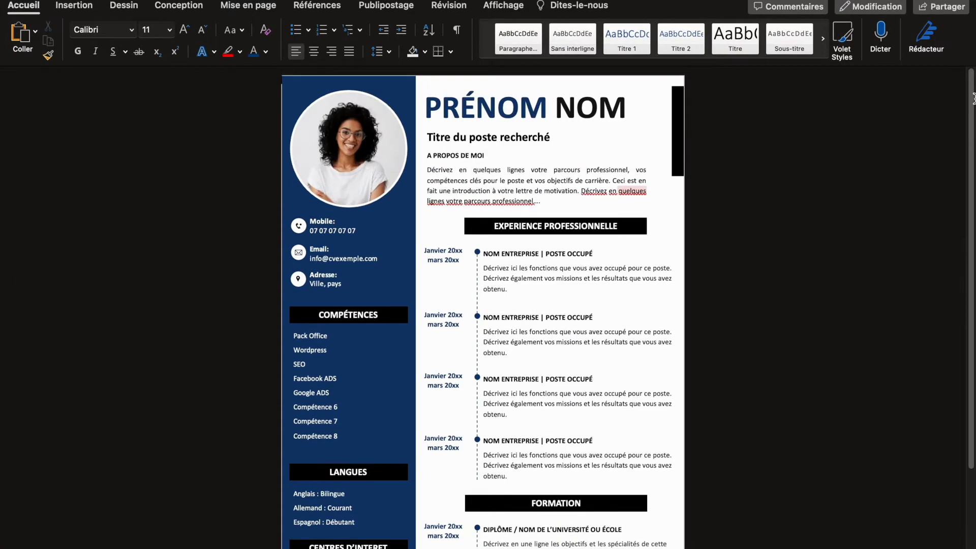
scroll(960, 274, "down", 4)
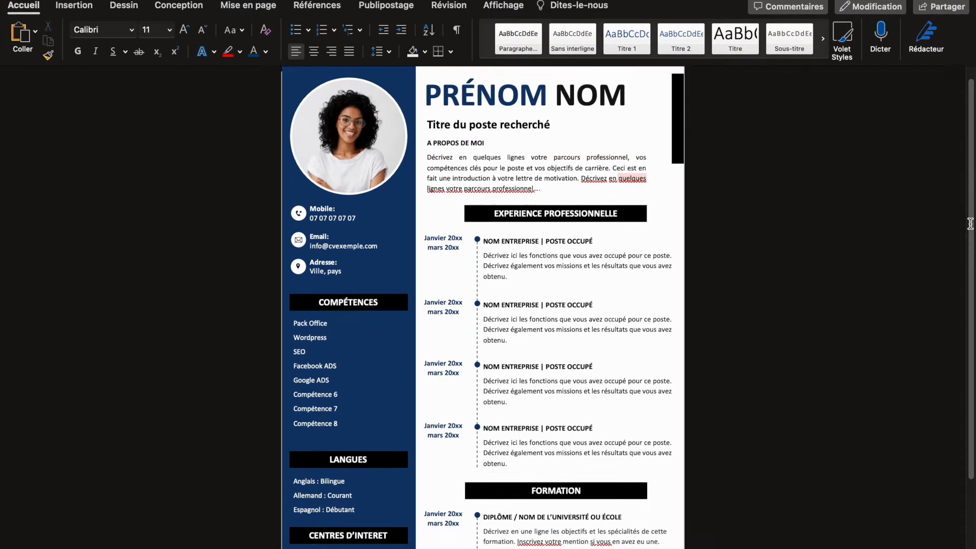
scroll(950, 317, "up", 4)
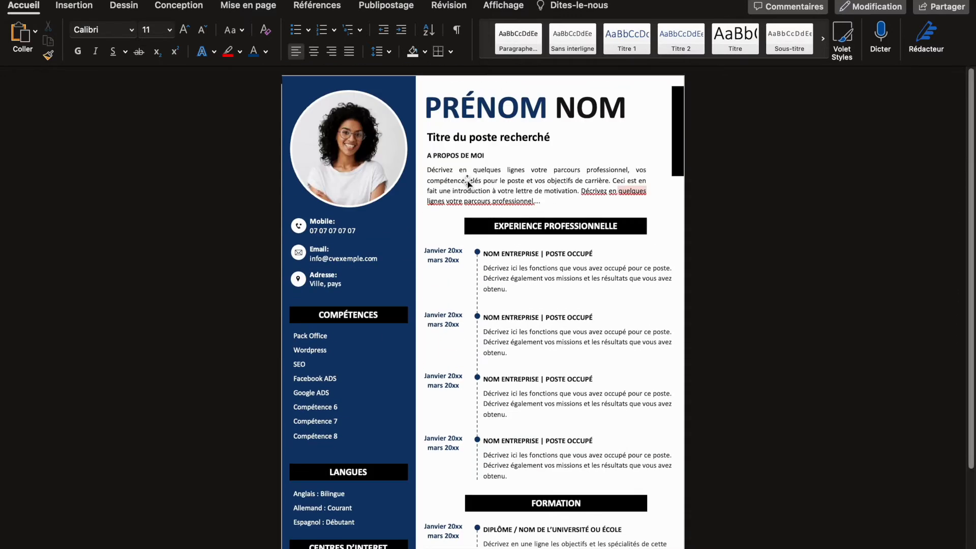
left_click(309, 227)
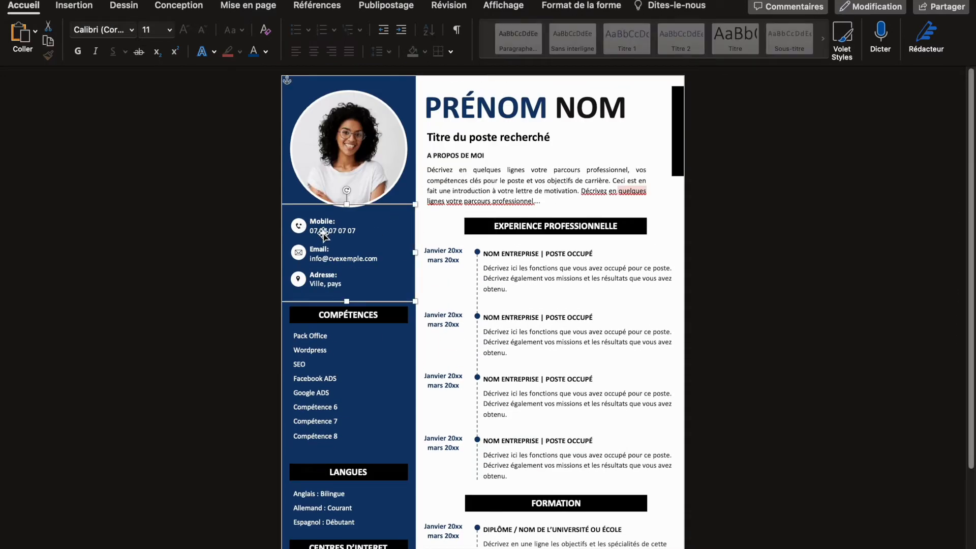
left_click(323, 233)
left_click_drag(310, 231, 389, 235)
type("Mobile")
left_click(714, 231)
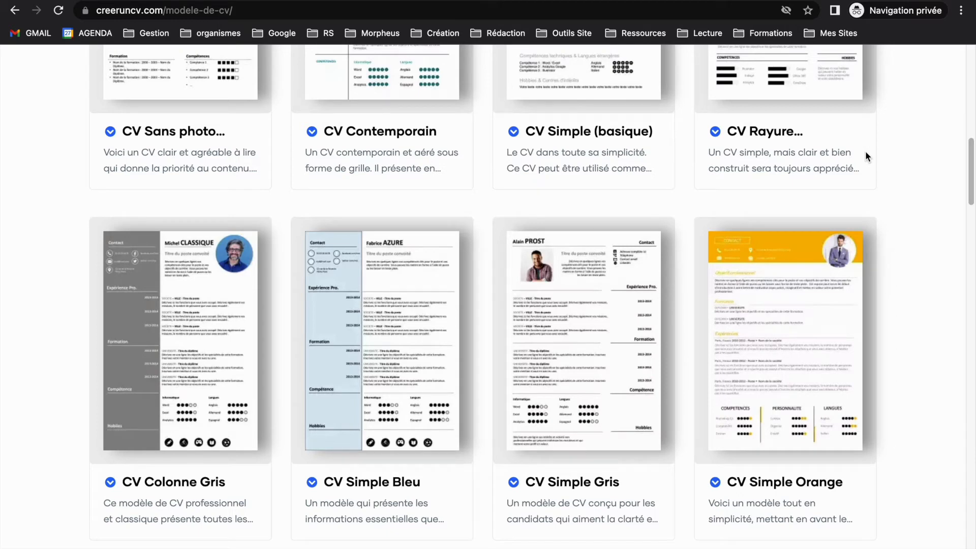
Step: Browse the CV templates on creeruncv.com and open the page of the green Modèle de CV Modifiable
left_click_drag(969, 167, 961, 253)
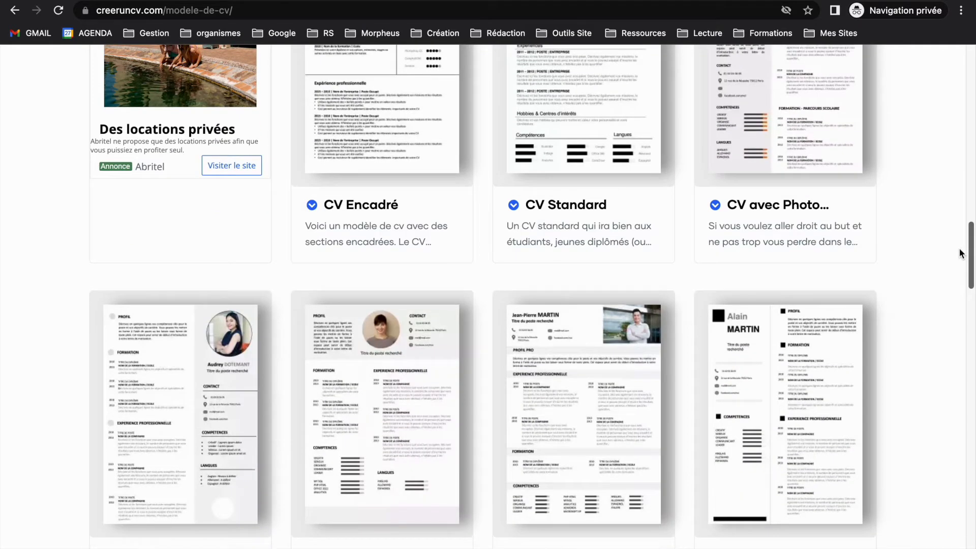
left_click_drag(959, 248, 950, 295)
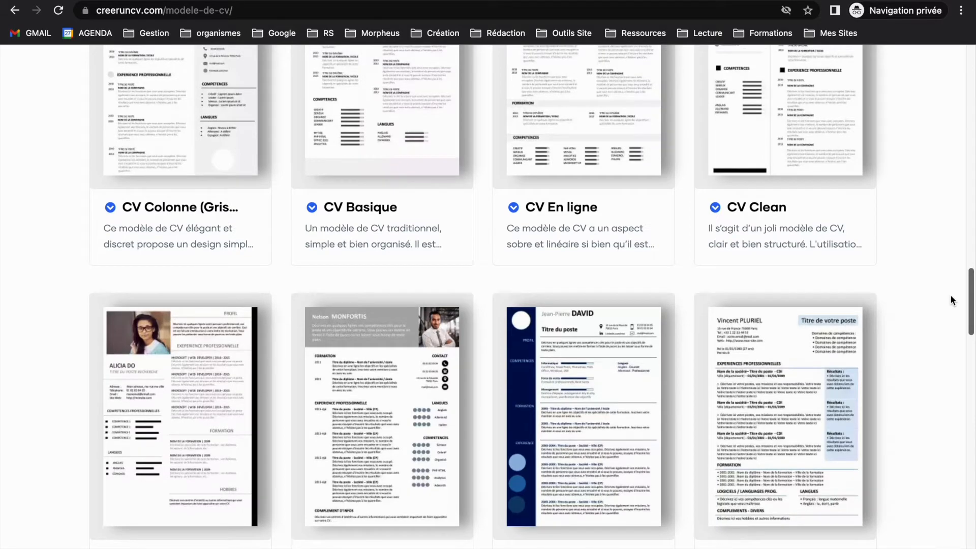
scroll(949, 294, "down", 5)
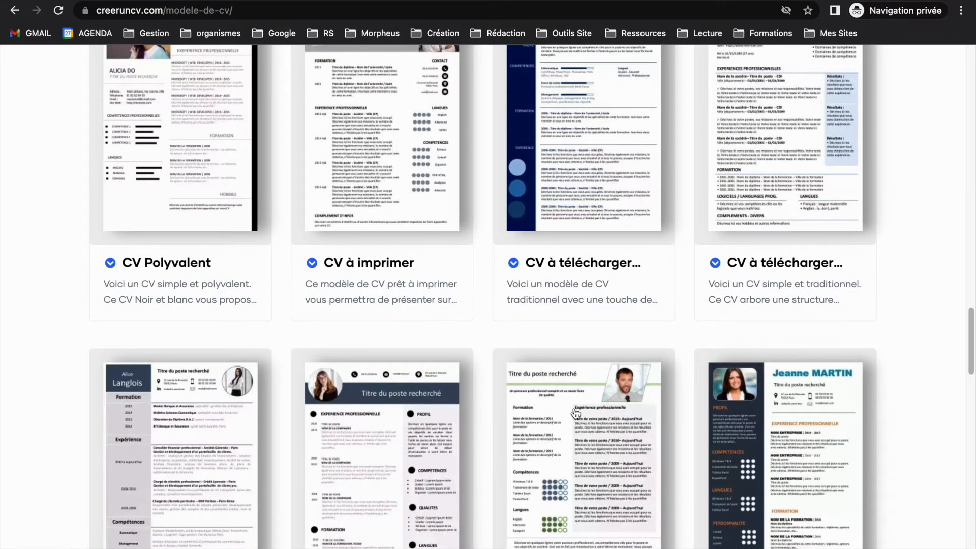
left_click(638, 371)
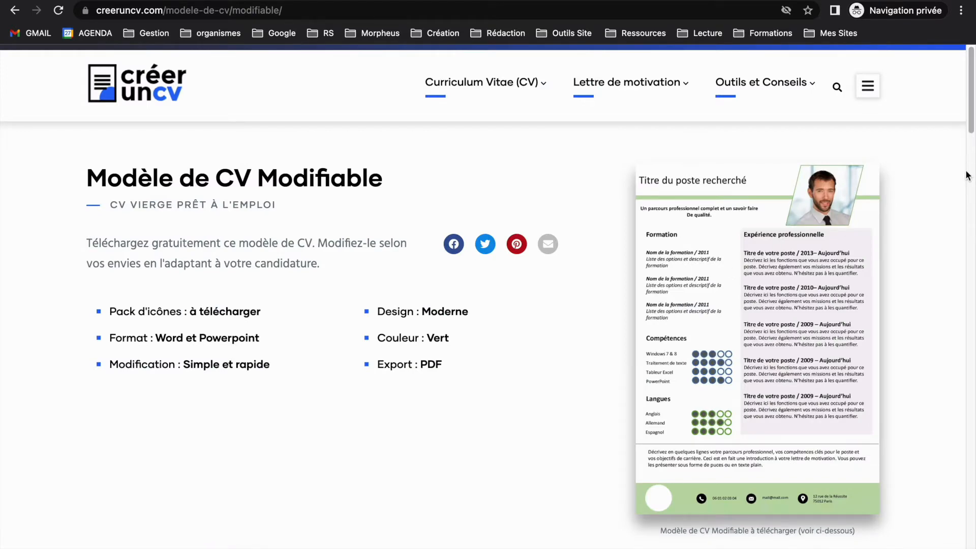
scroll(967, 156, "down", 3)
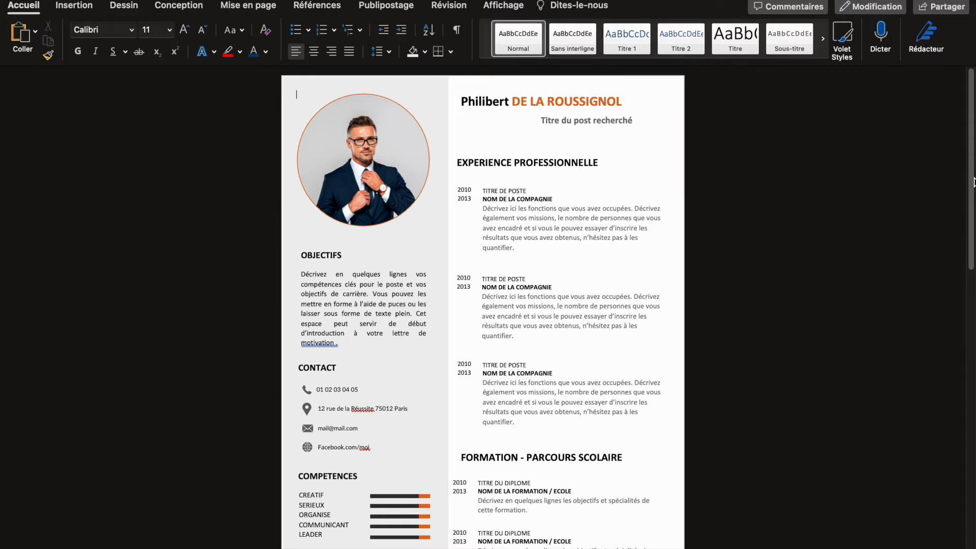
Step: Examine the grey and orange CV in Word, including its second page, LANGUES heading and education text boxes
scroll(973, 193, "down", 3)
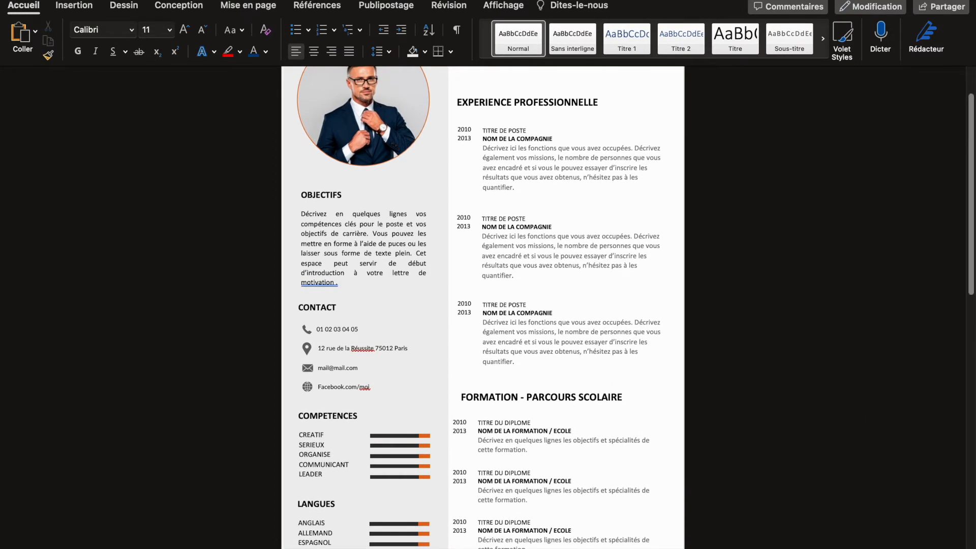
left_click_drag(900, 547, 887, 548)
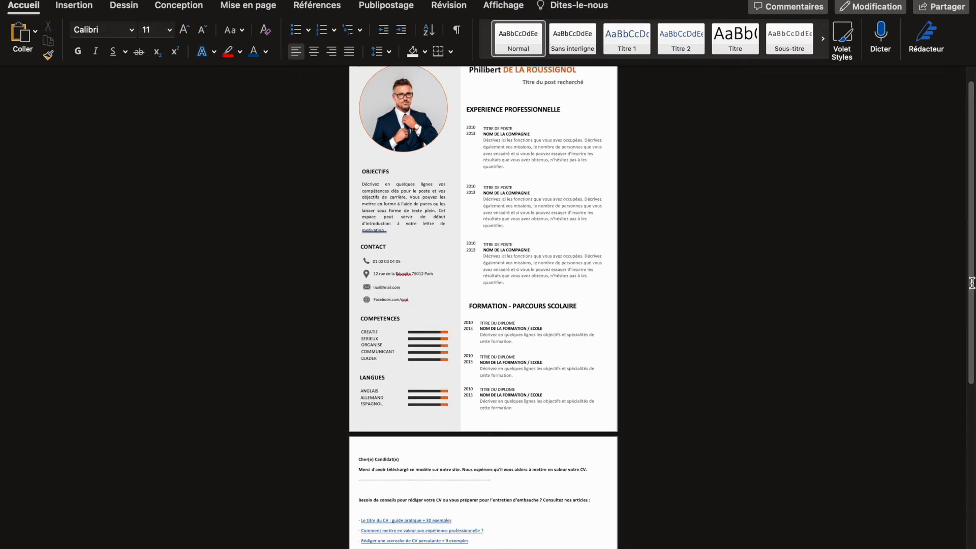
left_click_drag(971, 284, 969, 220)
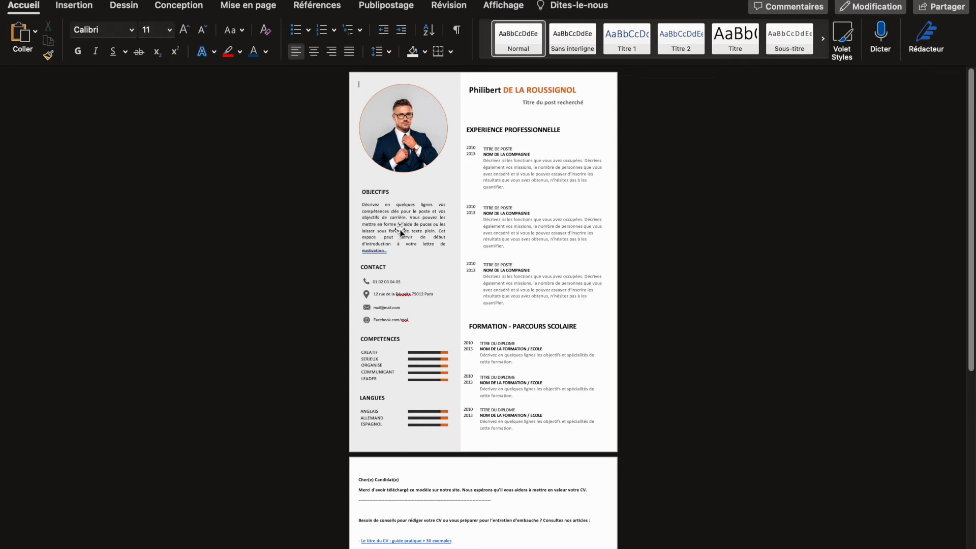
left_click(381, 402)
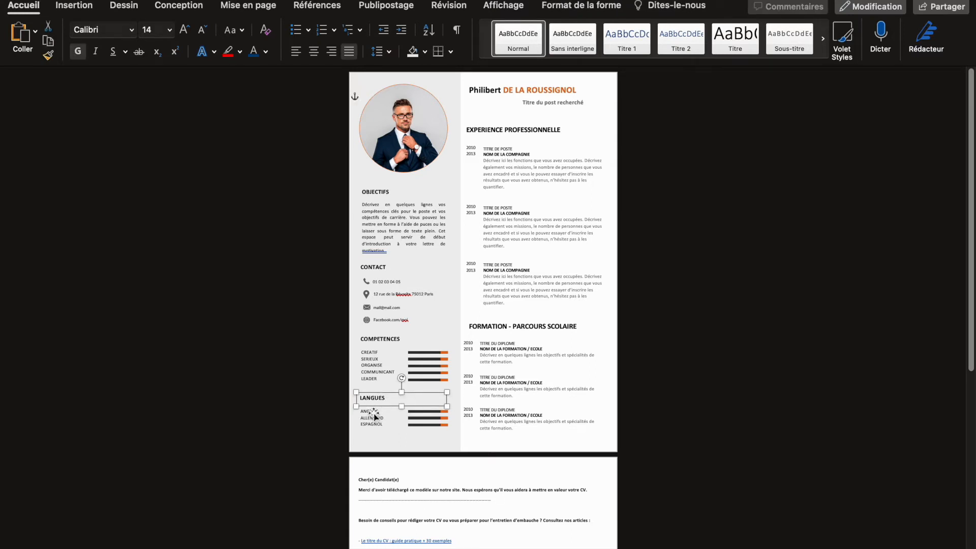
left_click(479, 395)
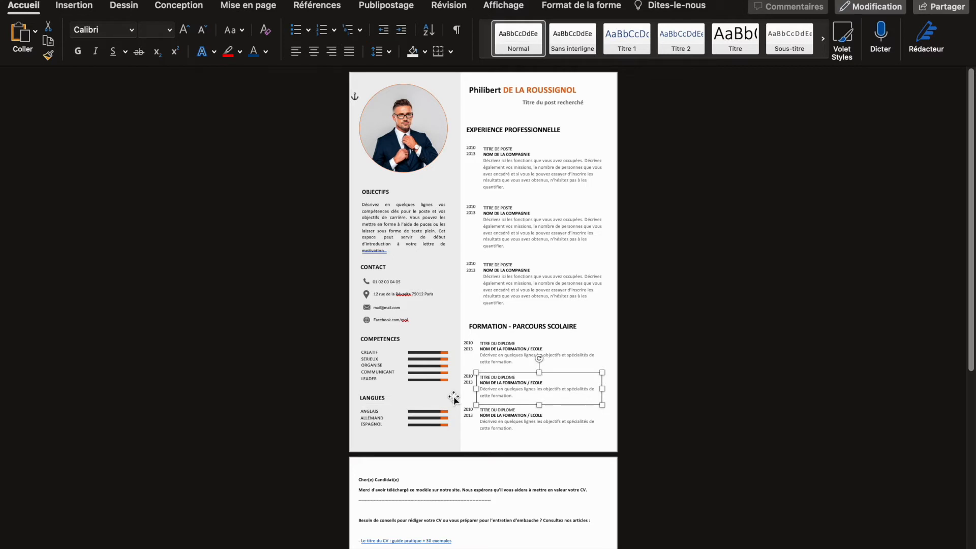
left_click(439, 411)
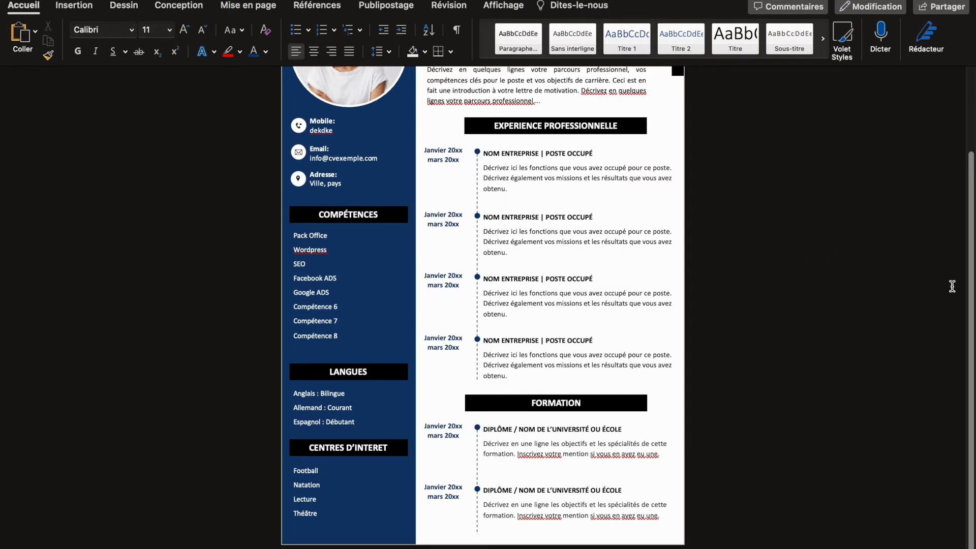
scroll(949, 283, "up", 3)
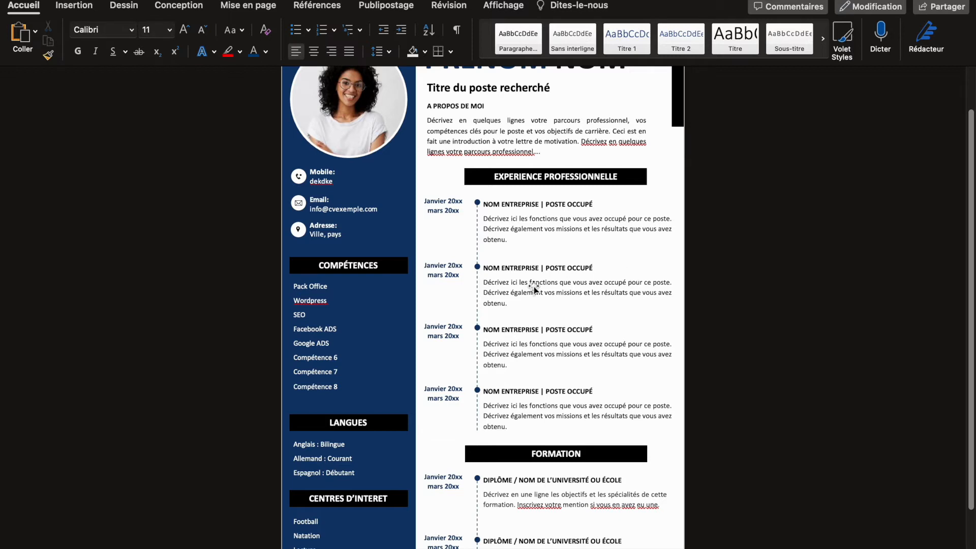
left_click_drag(973, 225, 973, 211)
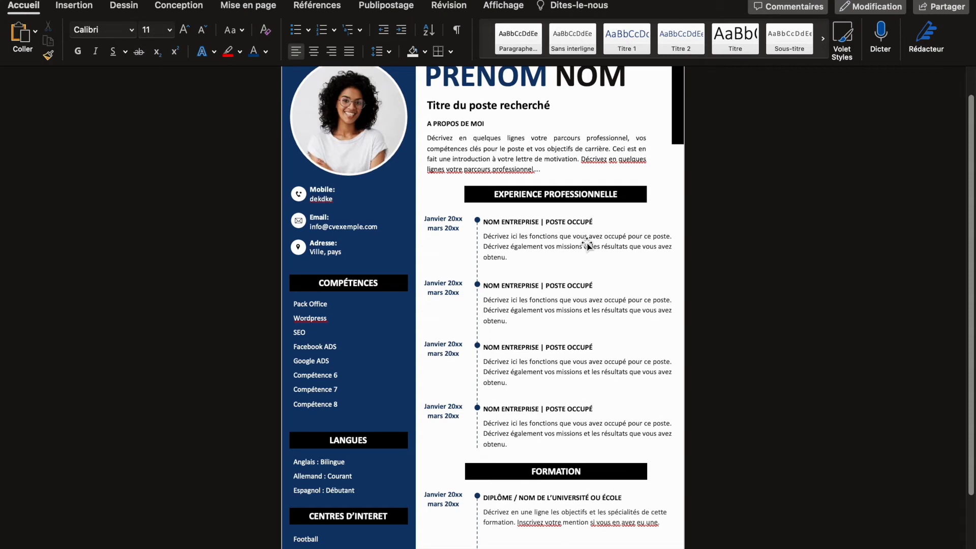
left_click(546, 245)
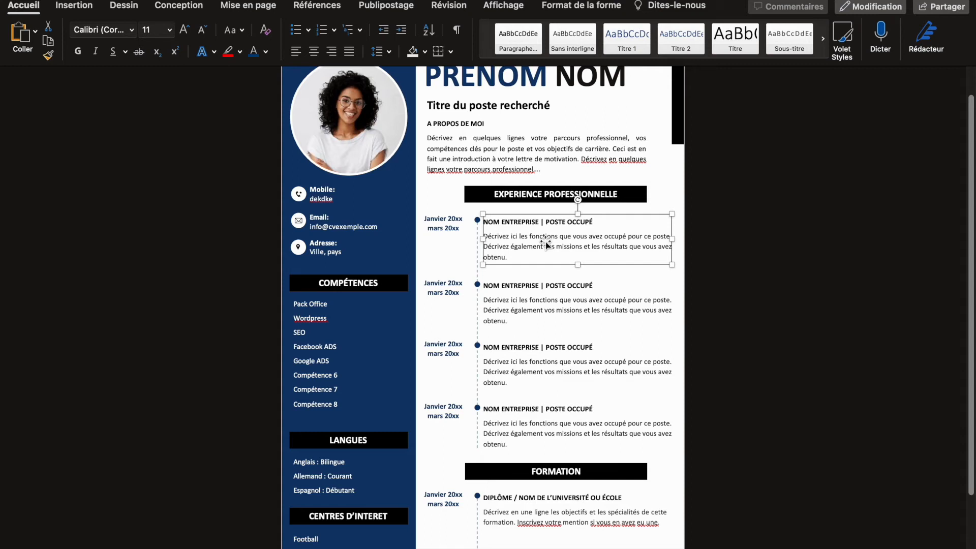
double_click(523, 237)
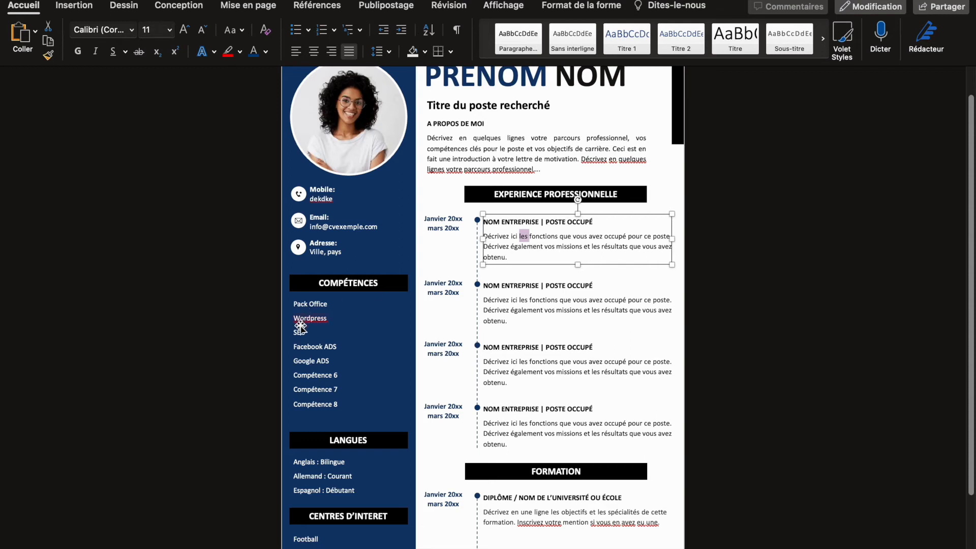
Step: Delete the "Compétence 7" entry and the word "Compétence" from the last entry of the COMPÉTENCES list
left_click(316, 321)
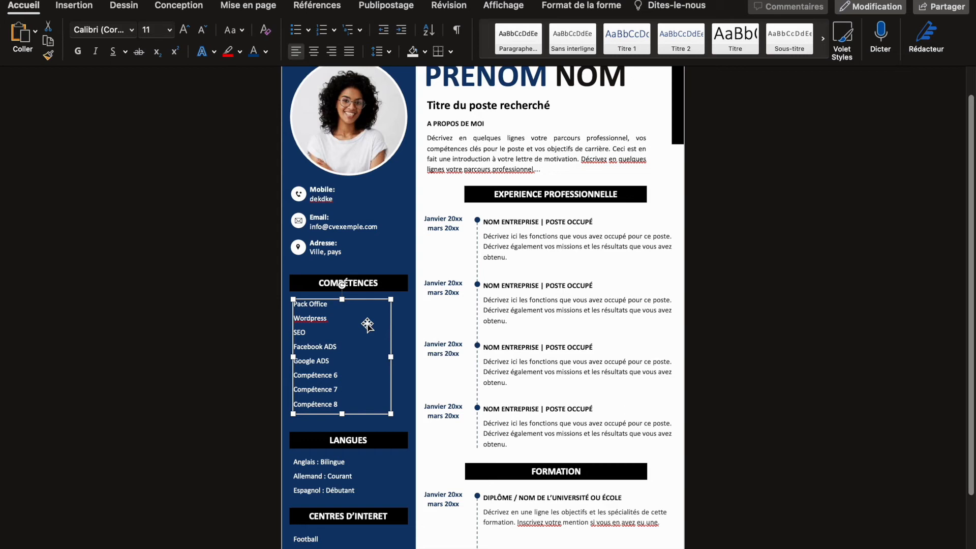
left_click(334, 348)
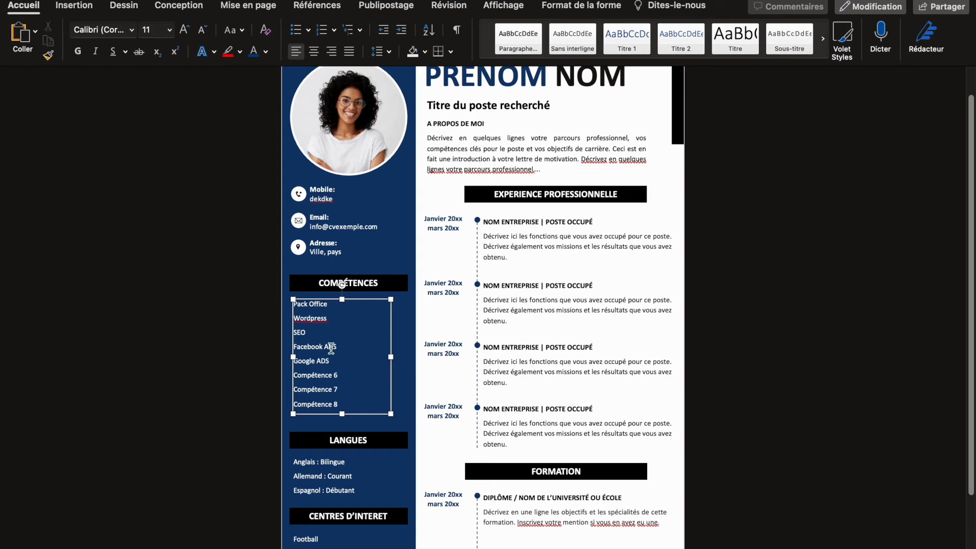
double_click(329, 403)
key("BackSpace")
triple_click(328, 394)
key("BackSpace")
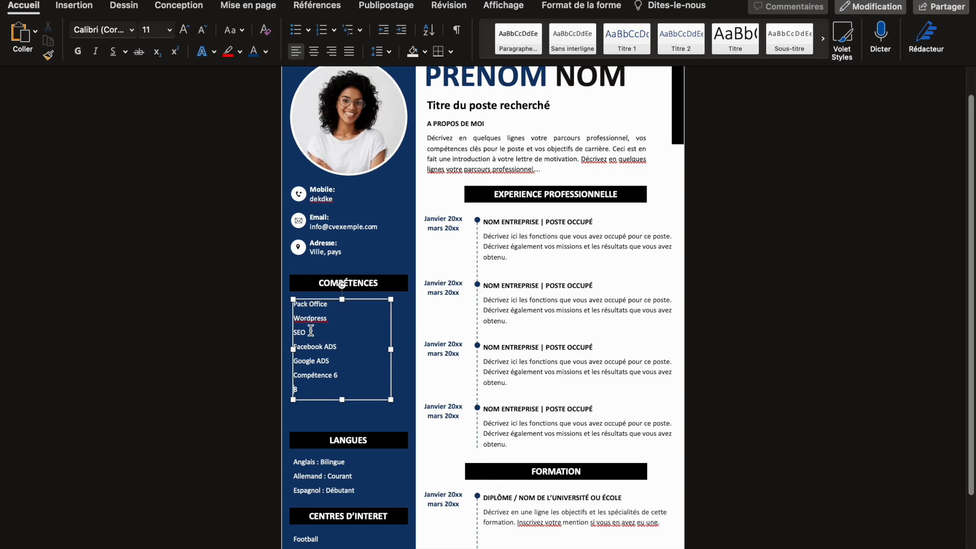
Step: Add the dashed sub-items "Création de pages," and "Formulaires…" beneath Wordpress in the COMPÉTENCES list
double_click(324, 304)
double_click(315, 300)
left_click(316, 301)
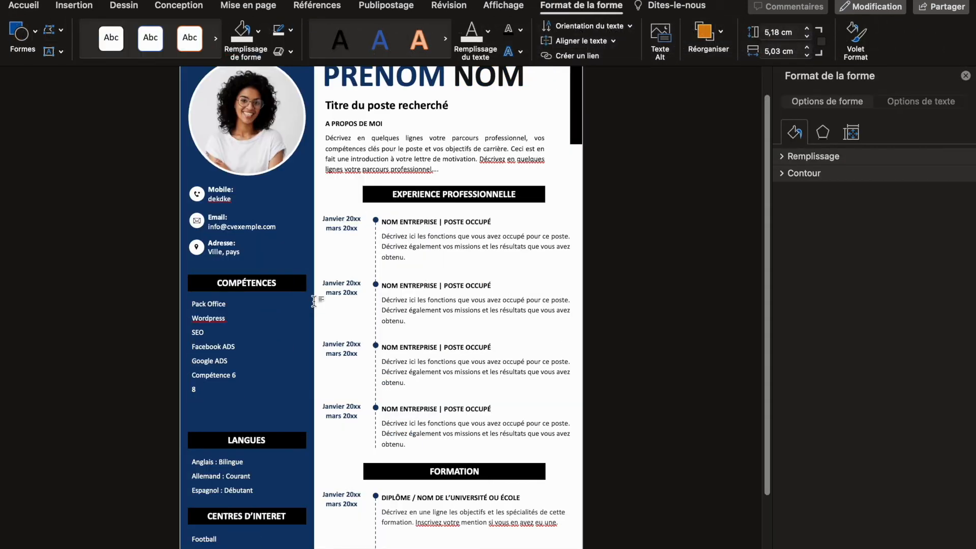
left_click(226, 350)
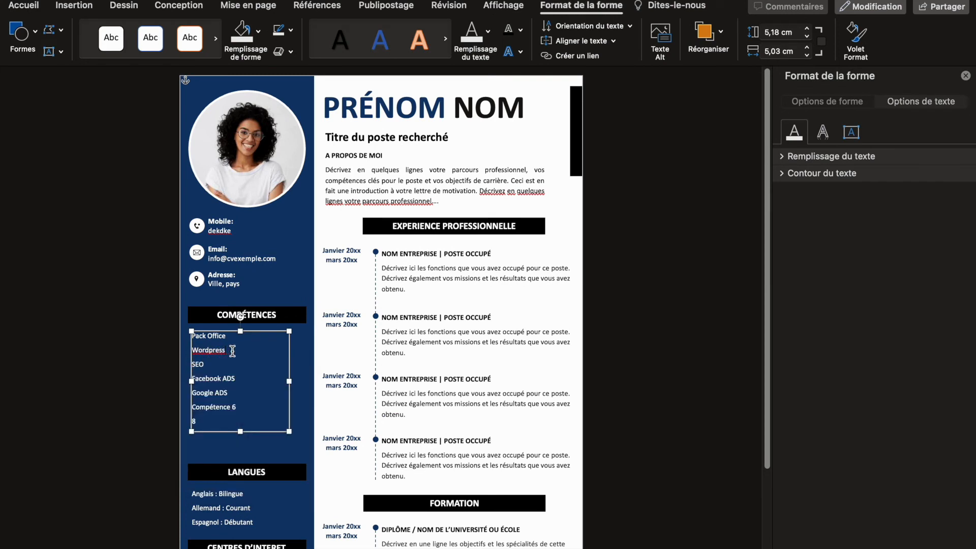
key("Return")
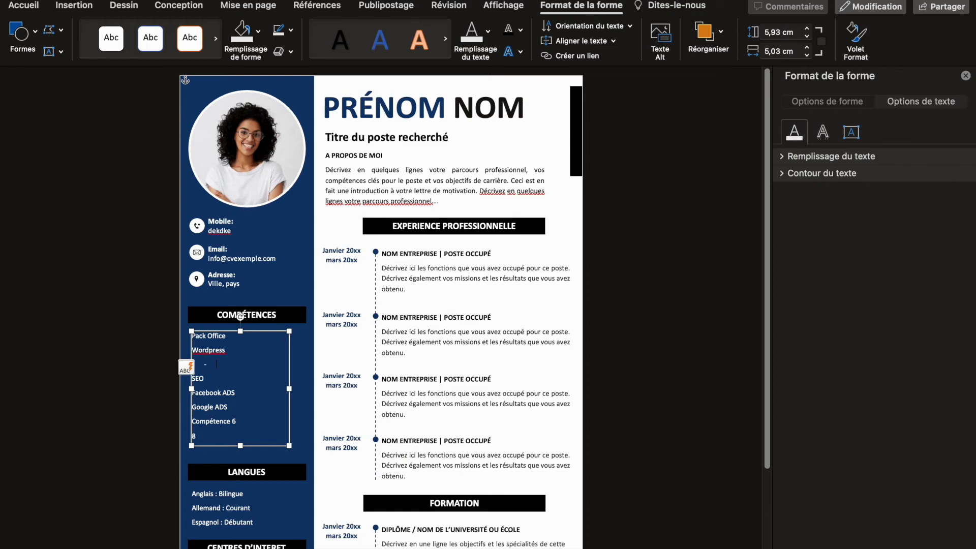
type("Création de pge")
key("BackSpace")
key("BackSpace")
type("ages,")
key("Return")
type("Formulaires...")
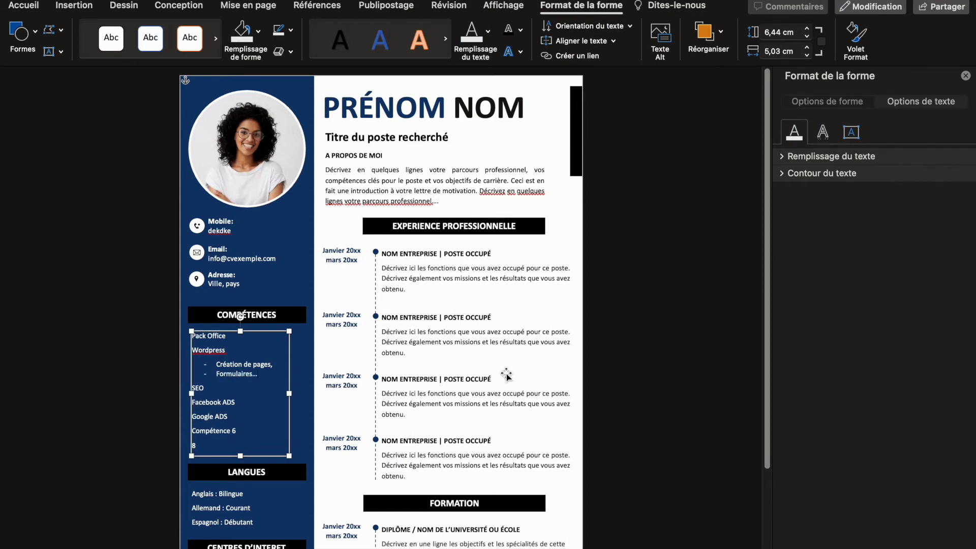
left_click(615, 370)
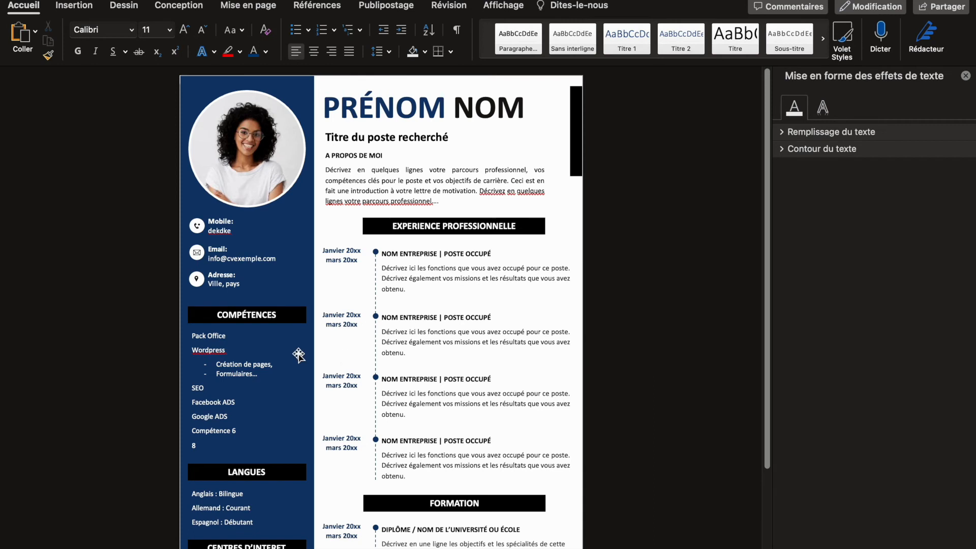
Step: Convert the word Wordpress in the COMPÉTENCES list to uppercase with the MAJUSCULES option
left_click(222, 356)
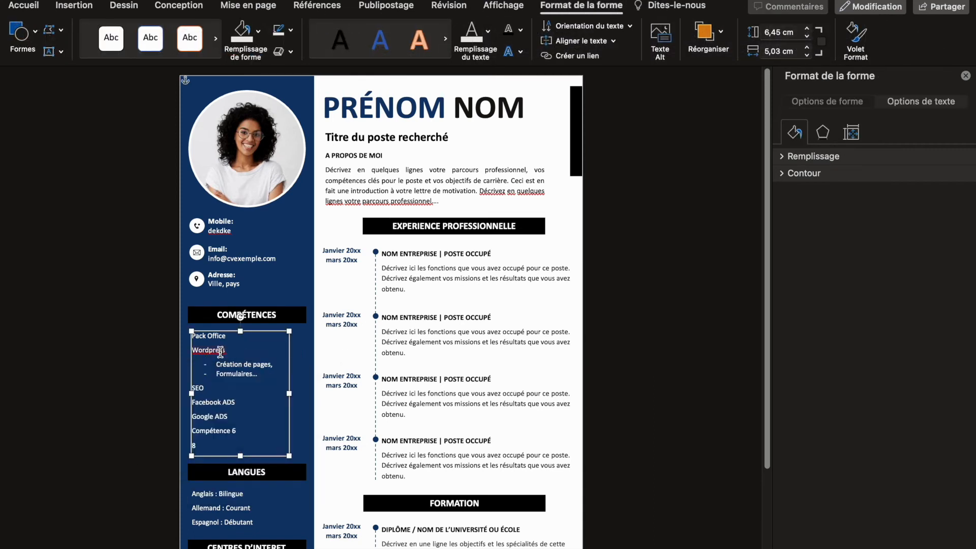
double_click(215, 350)
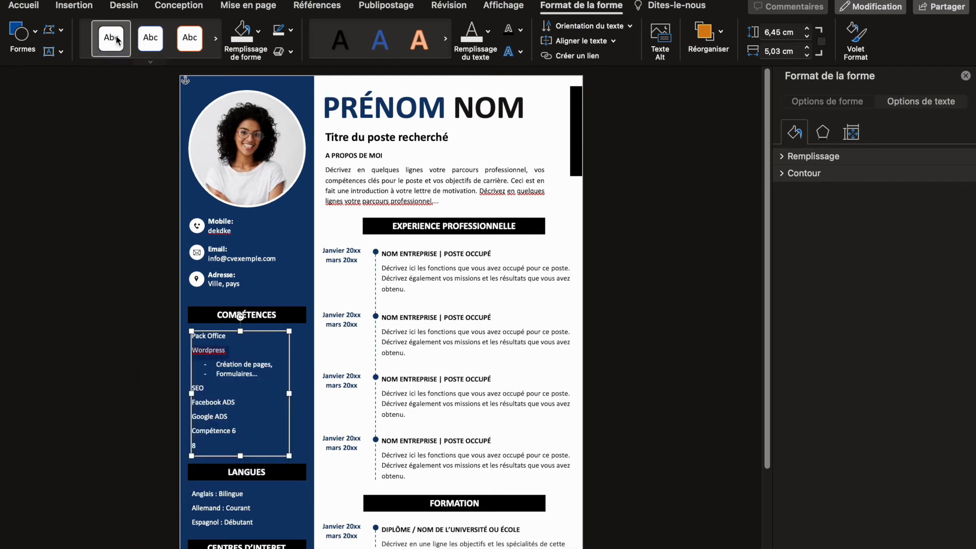
left_click(24, 5)
left_click(234, 30)
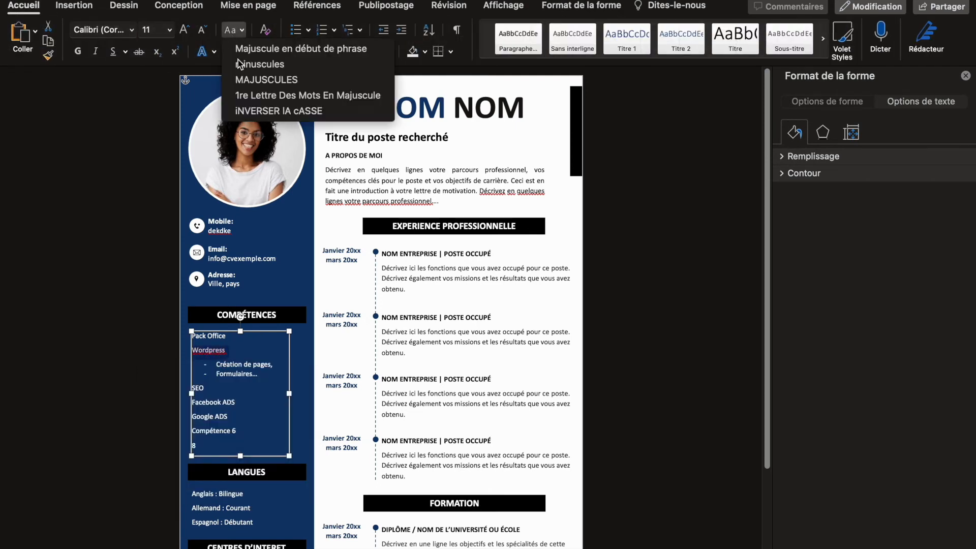
left_click(266, 80)
left_click(259, 376)
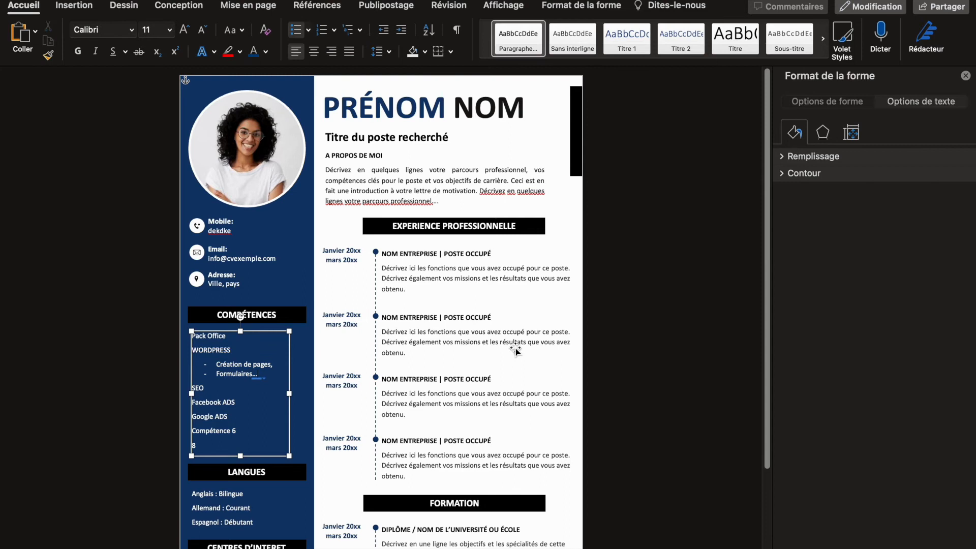
left_click(515, 350)
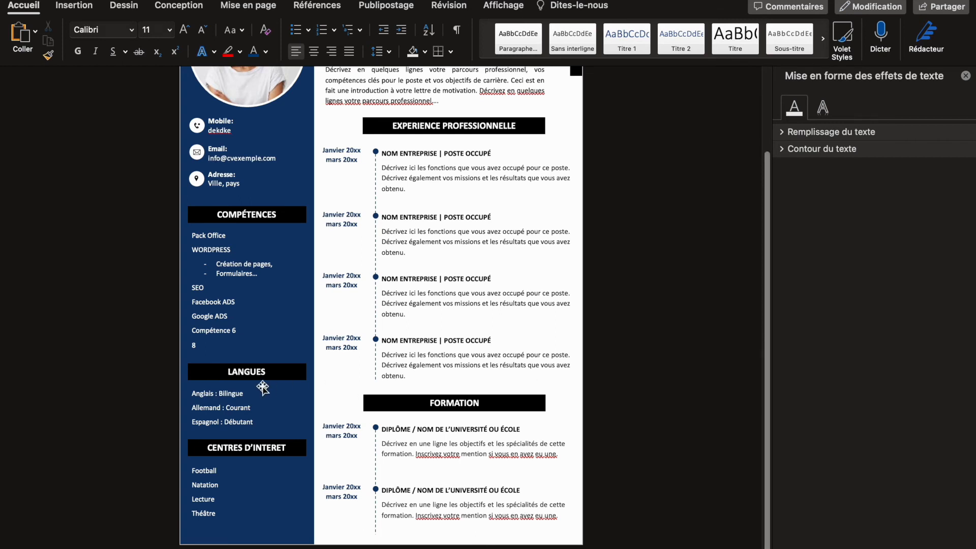
Step: Select the text box listing the languages under the LANGUES heading
left_click(211, 395)
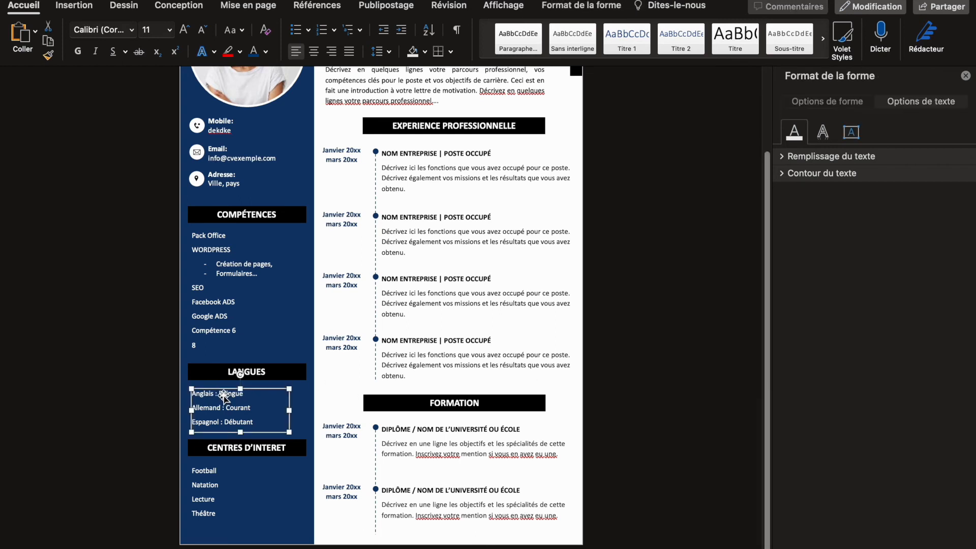